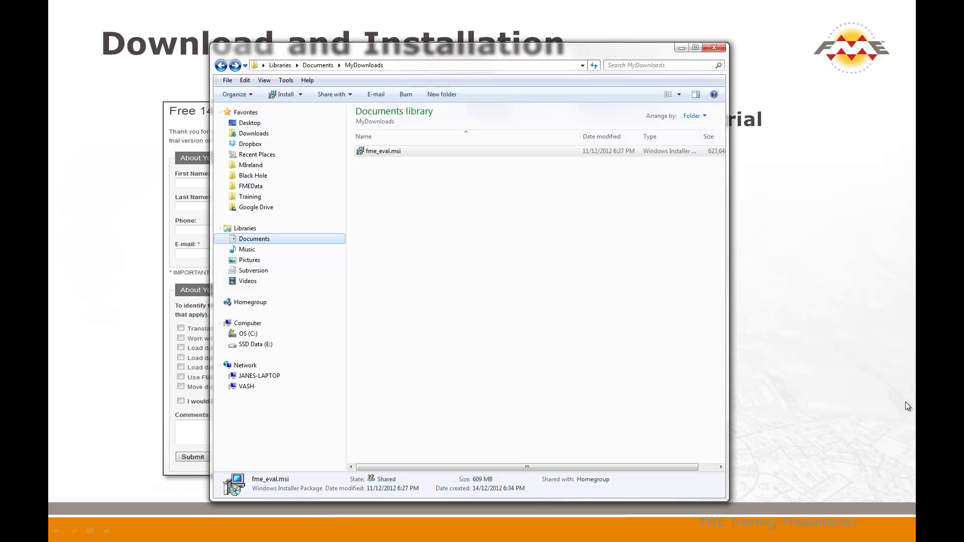
# - Run fme_eval.msi, accept the licence and install FME Desktop 2013 trial into C:\apps\FME\
pyautogui.click(379, 156)
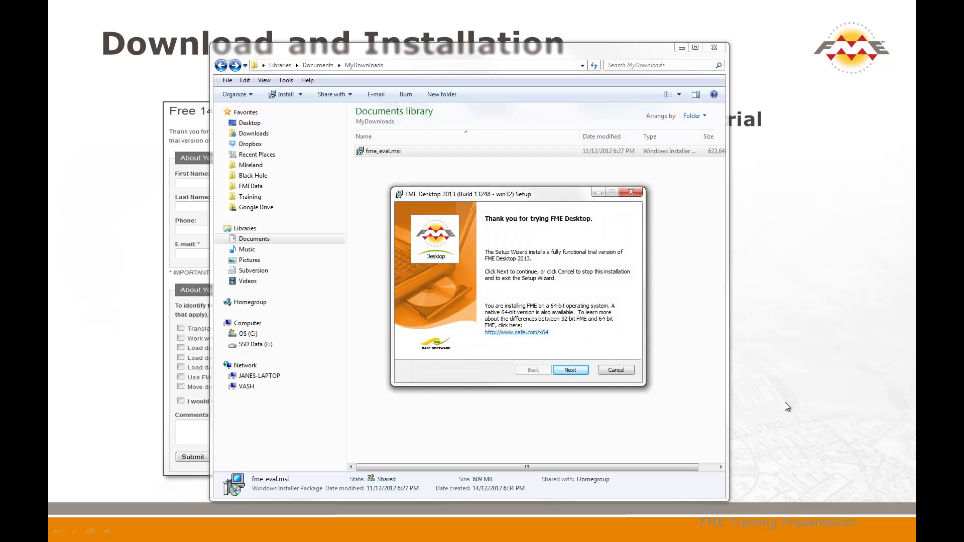
pyautogui.click(569, 371)
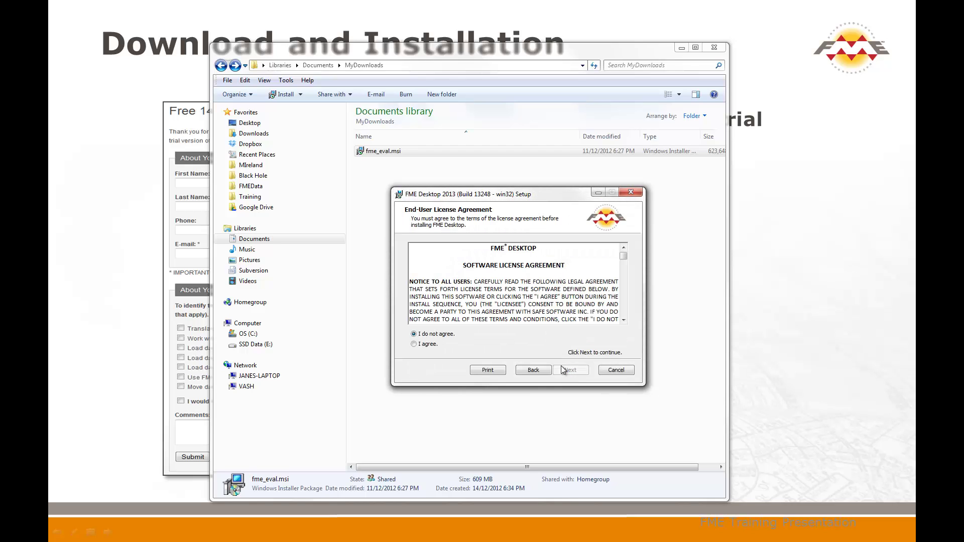
pyautogui.click(428, 346)
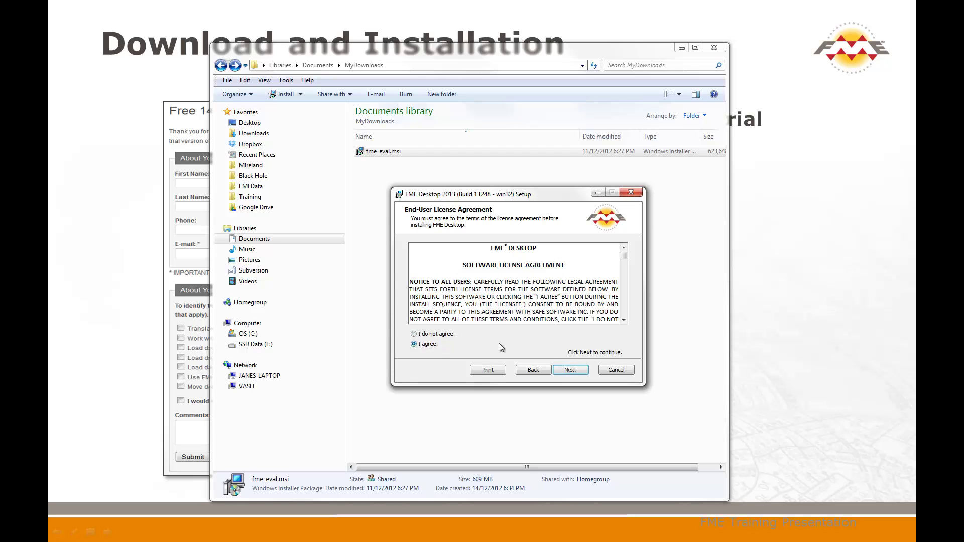
pyautogui.click(569, 371)
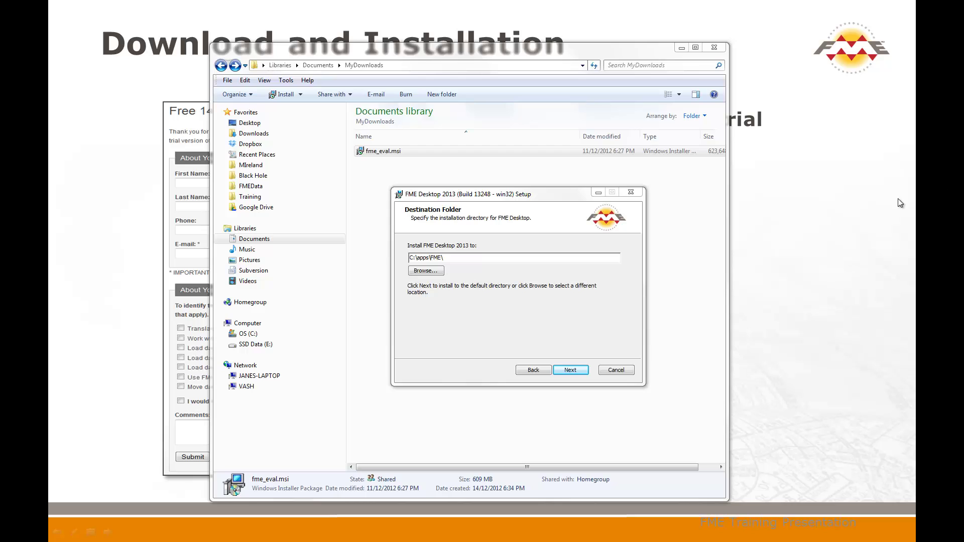
pyautogui.click(568, 370)
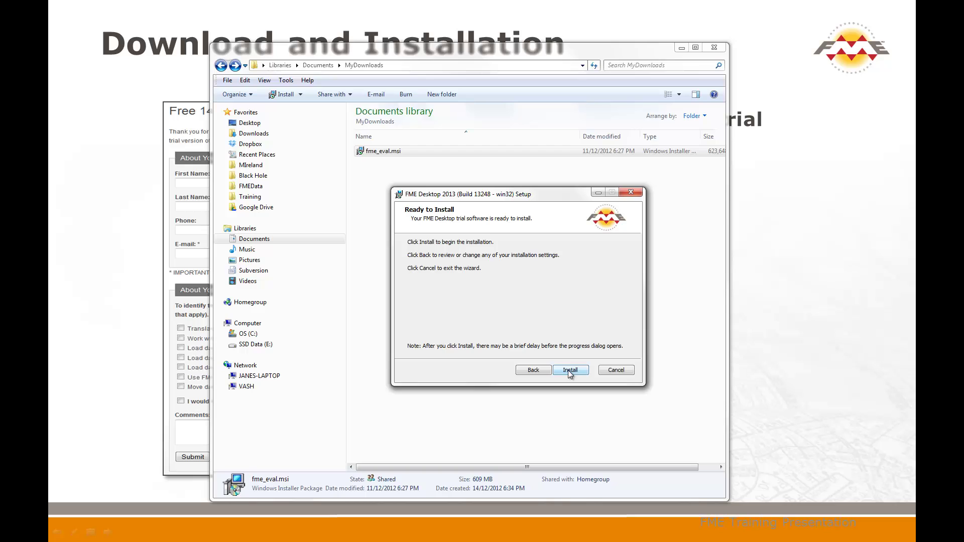
pyautogui.click(571, 370)
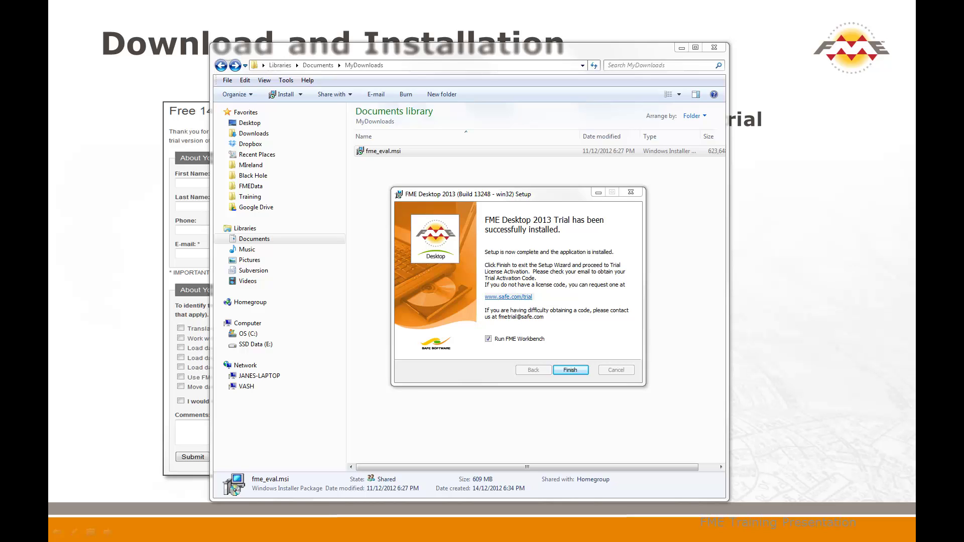
pyautogui.click(489, 340)
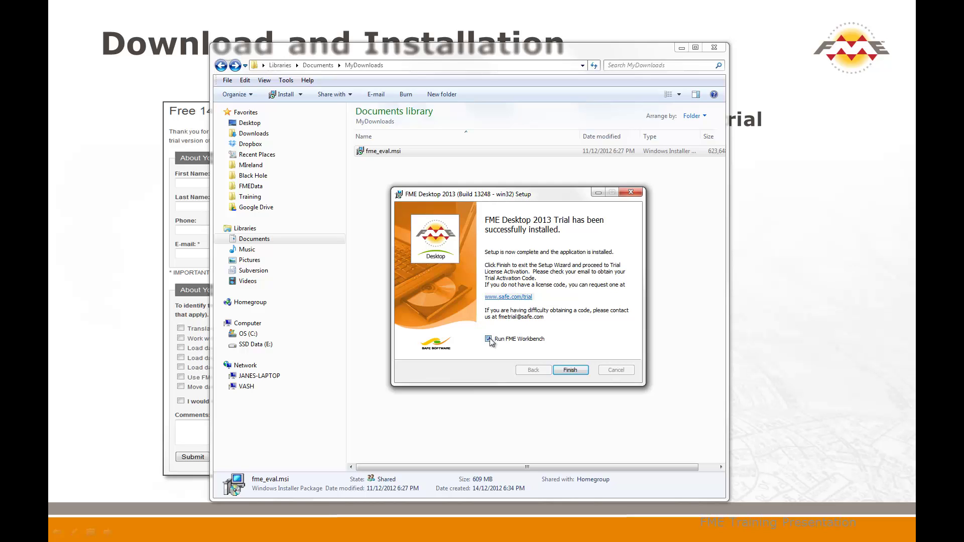
# - Close the completed FME Desktop 2013 setup wizard with Finish
pyautogui.click(569, 370)
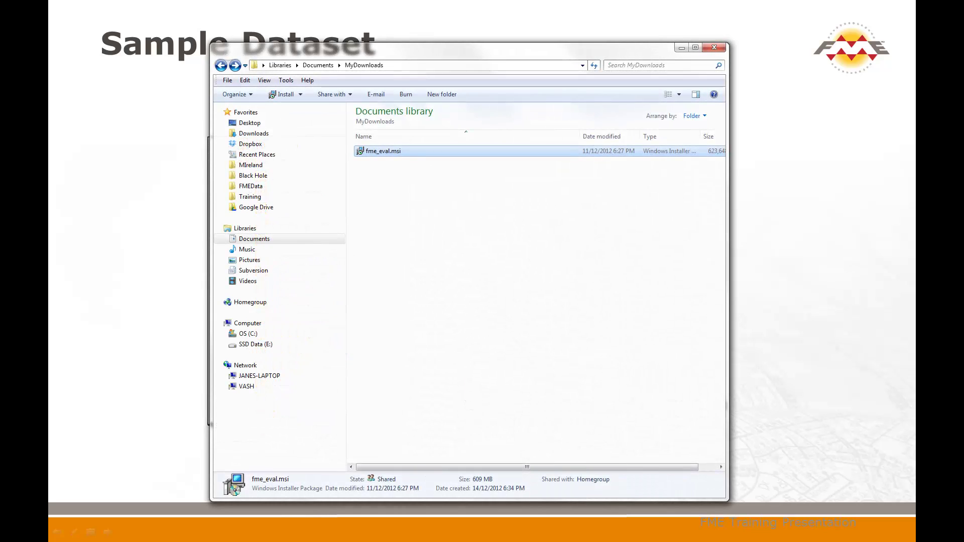
# - Show the FMEData folder contents, then advance to the Example exercise slide
pyautogui.click(252, 187)
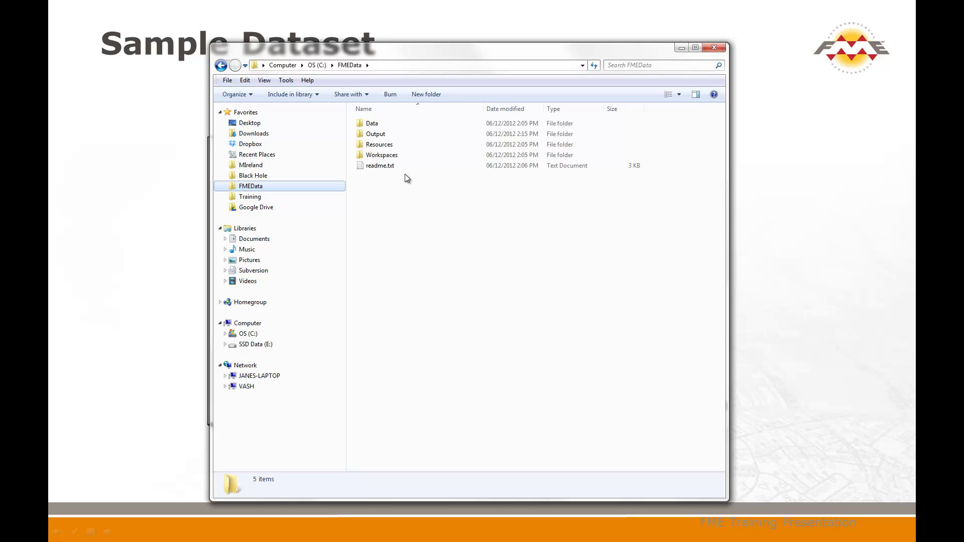
pyautogui.press('Right')
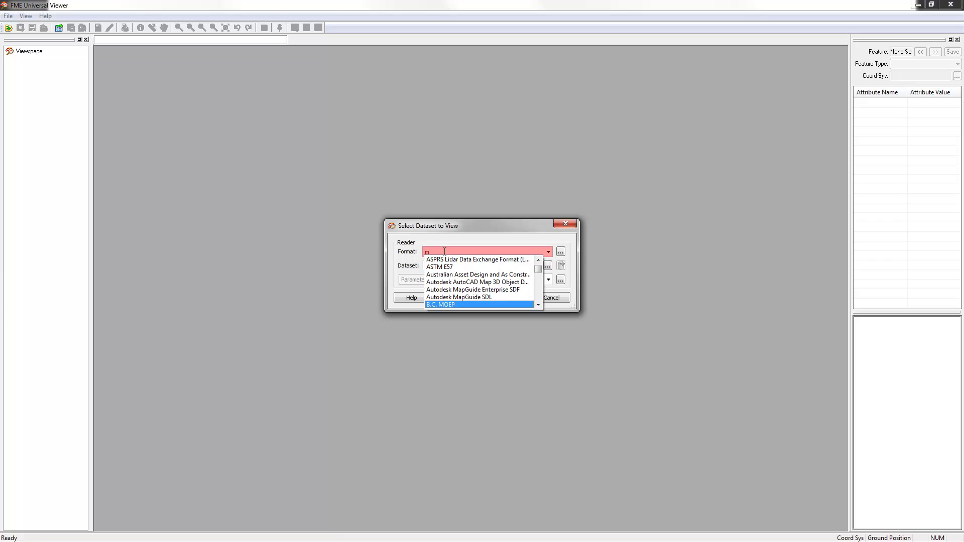
# - Open C:\FMEData\Data\Parks\city_parks.tab with the MapInfo TAB (MITAB) reader
pyautogui.write('apinfo')
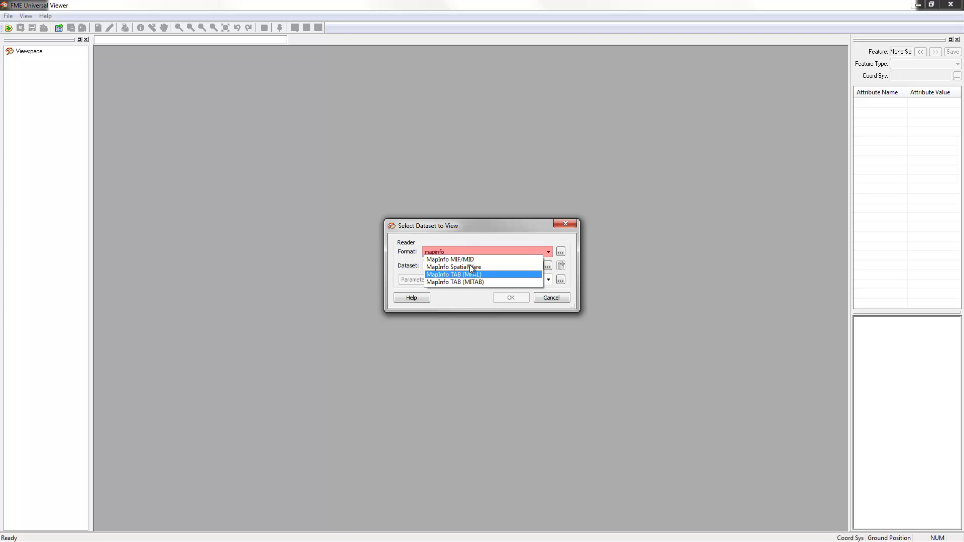
pyautogui.click(479, 283)
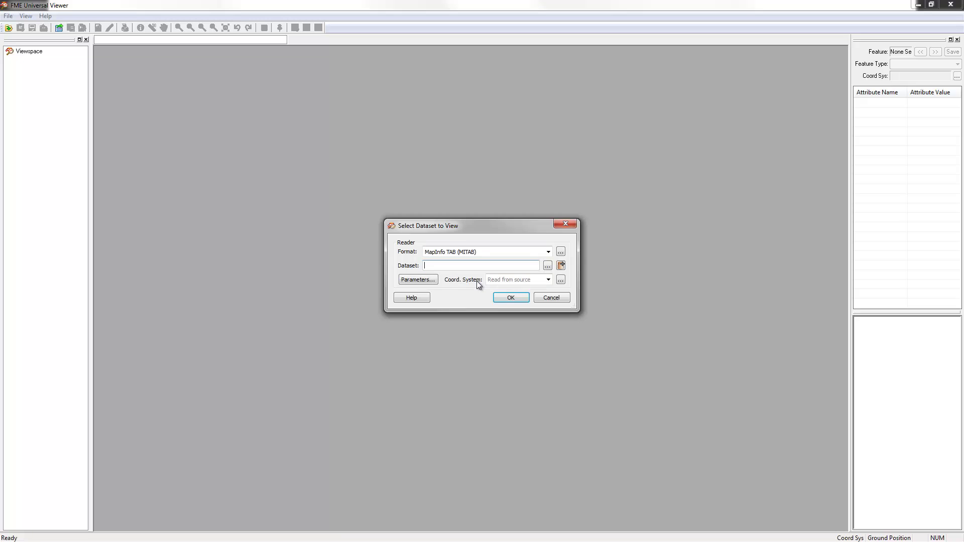
pyautogui.click(548, 266)
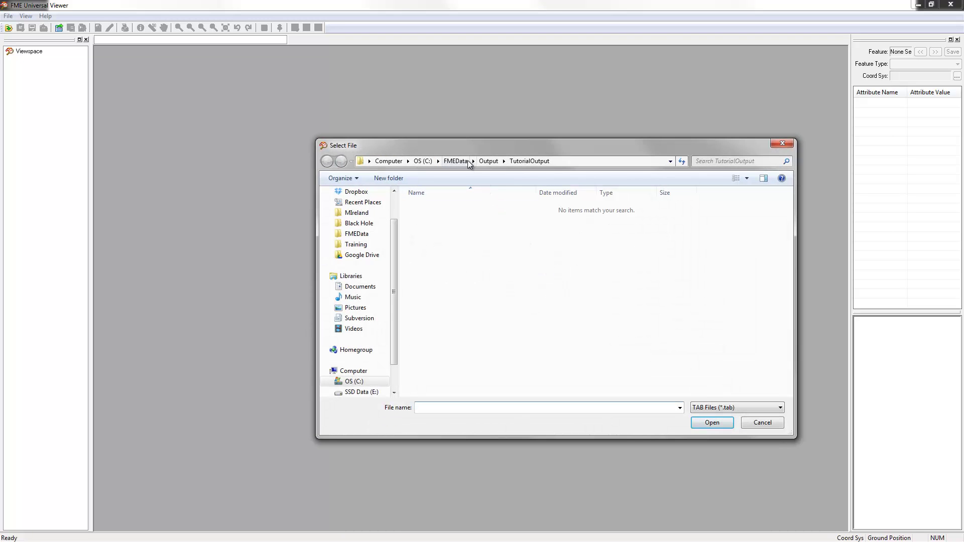
pyautogui.click(472, 162)
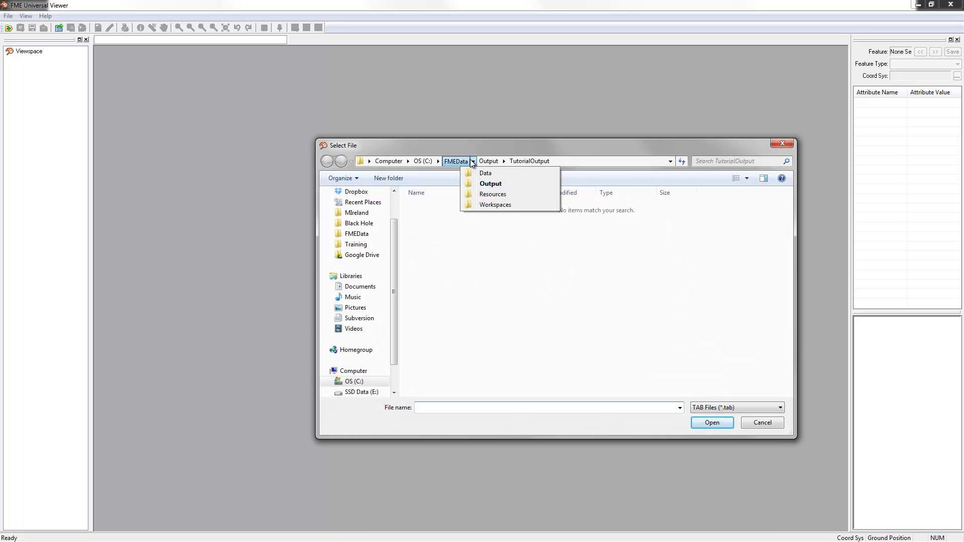
pyautogui.click(484, 174)
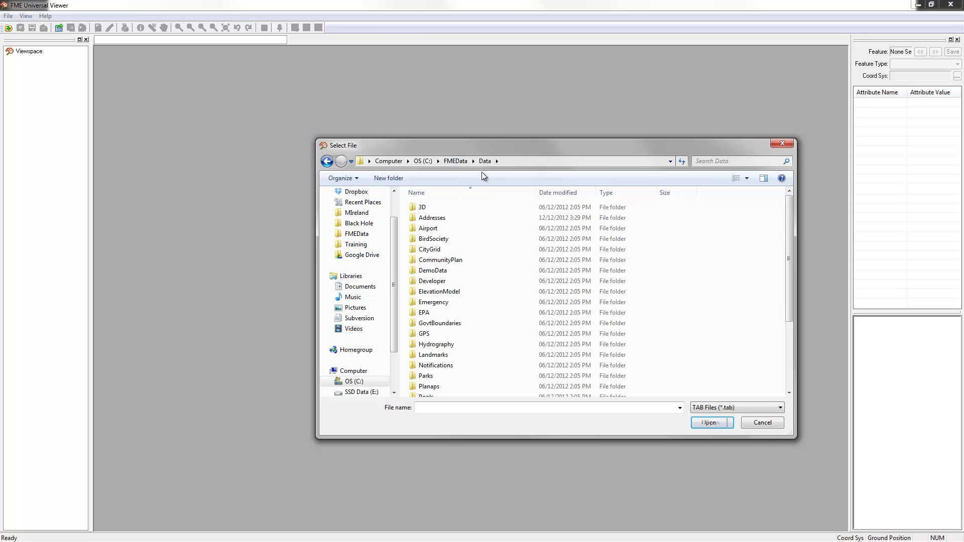
pyautogui.doubleClick(432, 376)
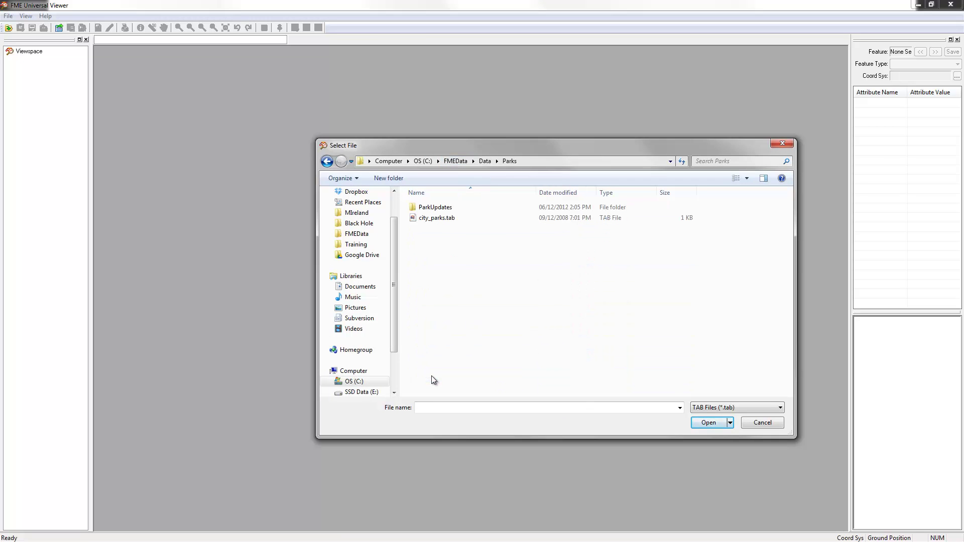
pyautogui.doubleClick(436, 218)
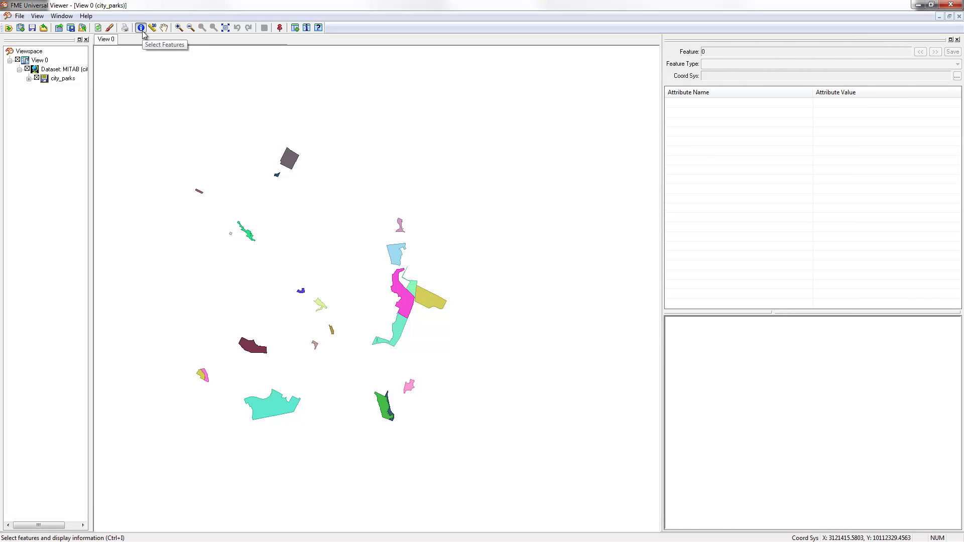
# - Select the yellow East Destination park polygon to show its attributes and 19-point coordinates
pyautogui.click(143, 31)
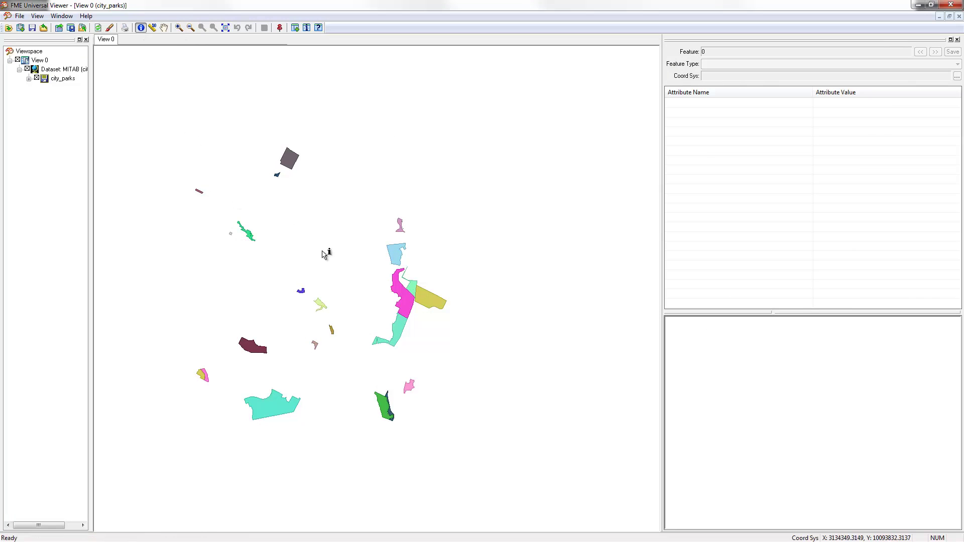
pyautogui.click(431, 302)
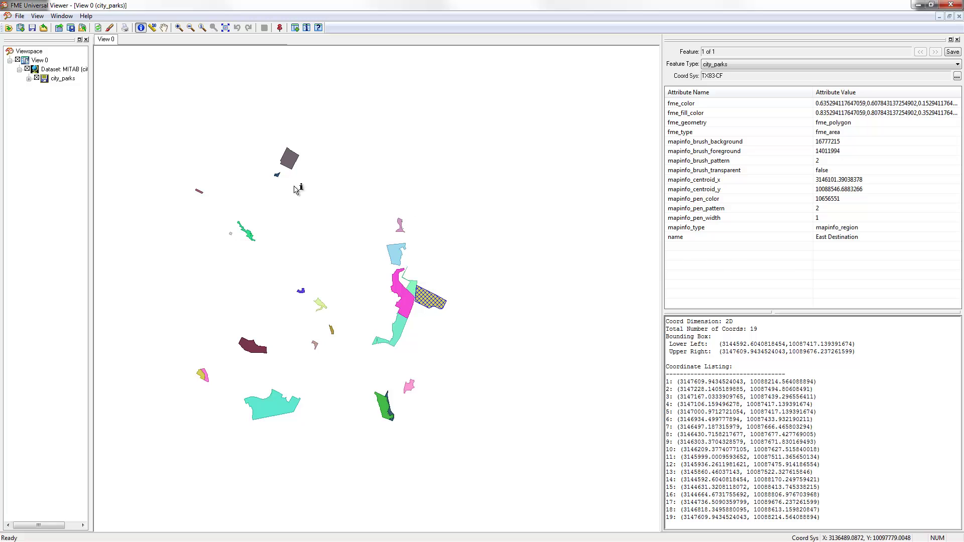
# - Add C:\FMEData\Data\Raster\InteropolisCentre.png as a PNG dataset to the current view
pyautogui.click(20, 16)
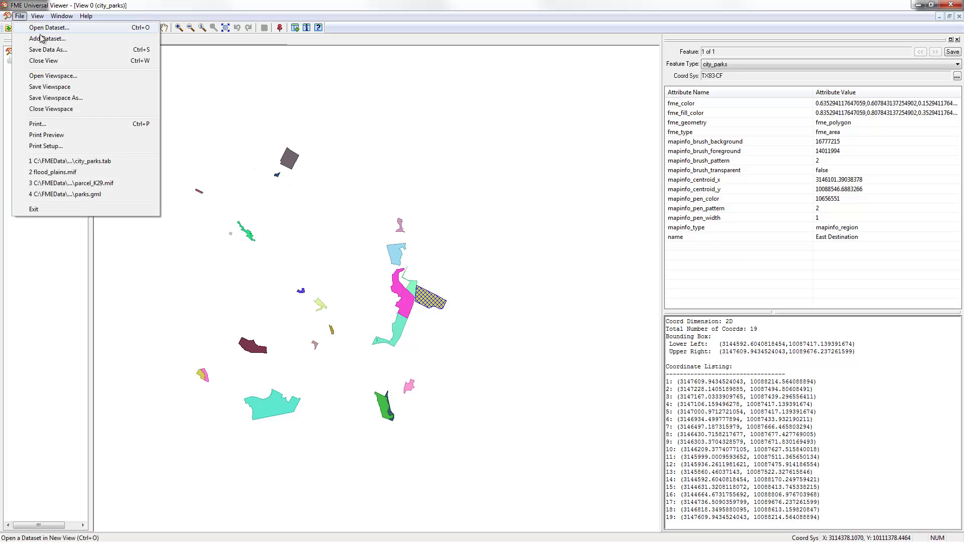
pyautogui.click(48, 39)
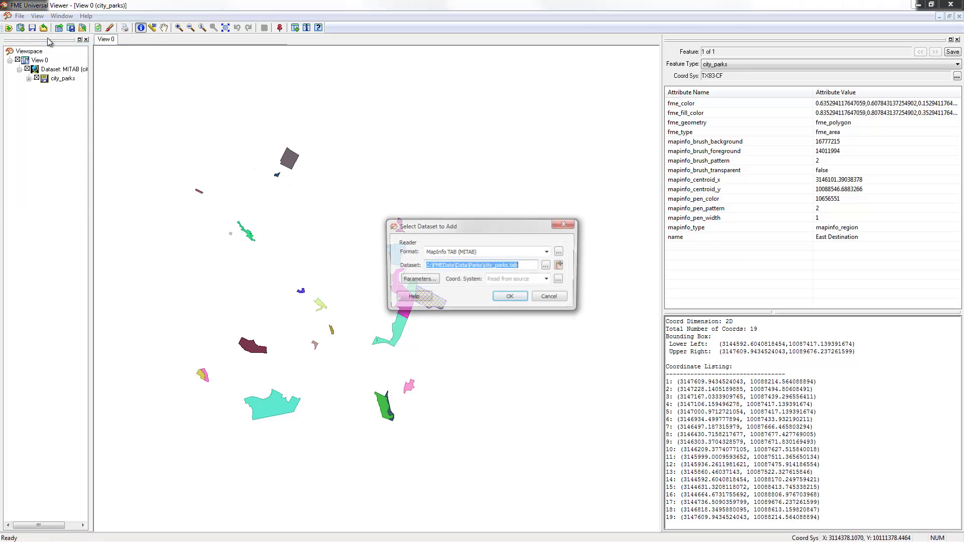
pyautogui.click(489, 251)
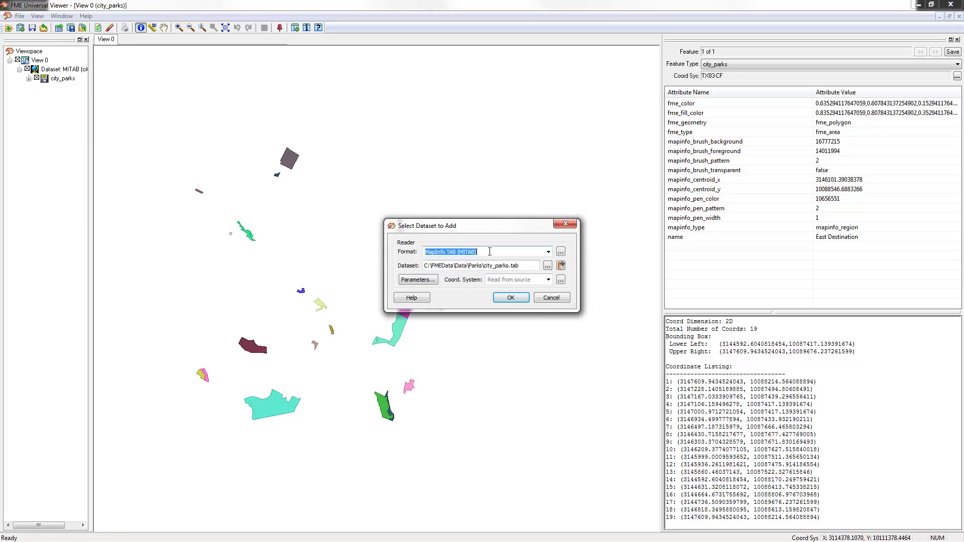
pyautogui.write('png')
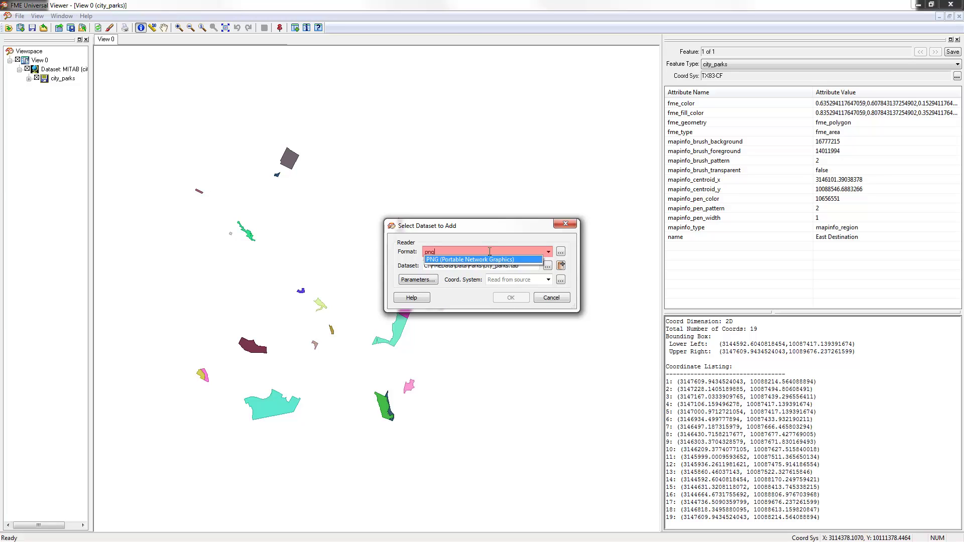
pyautogui.press('Tab')
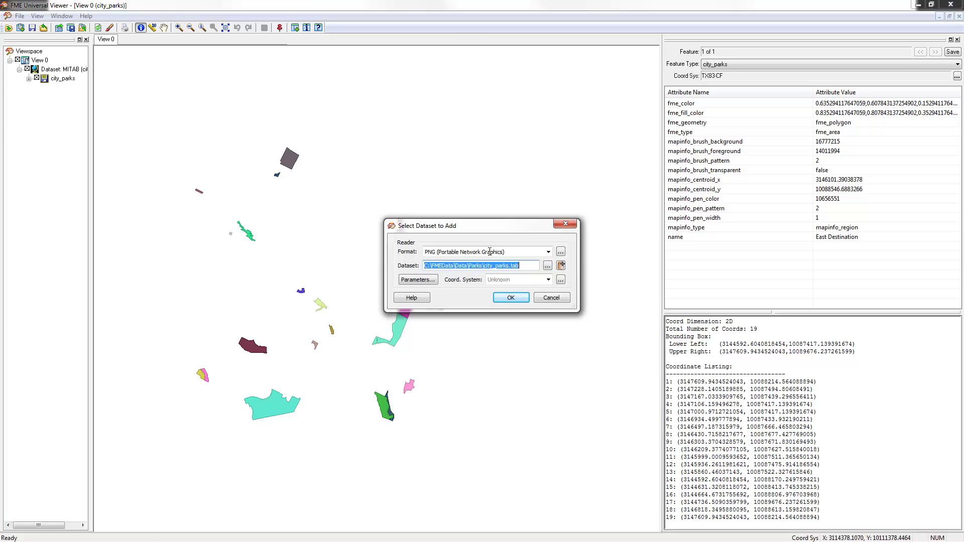
pyautogui.click(547, 266)
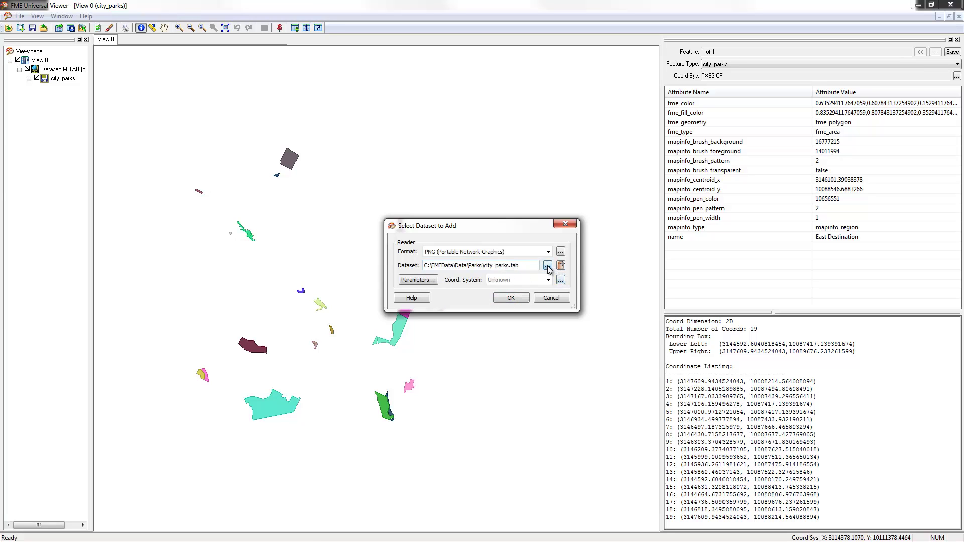
pyautogui.click(496, 161)
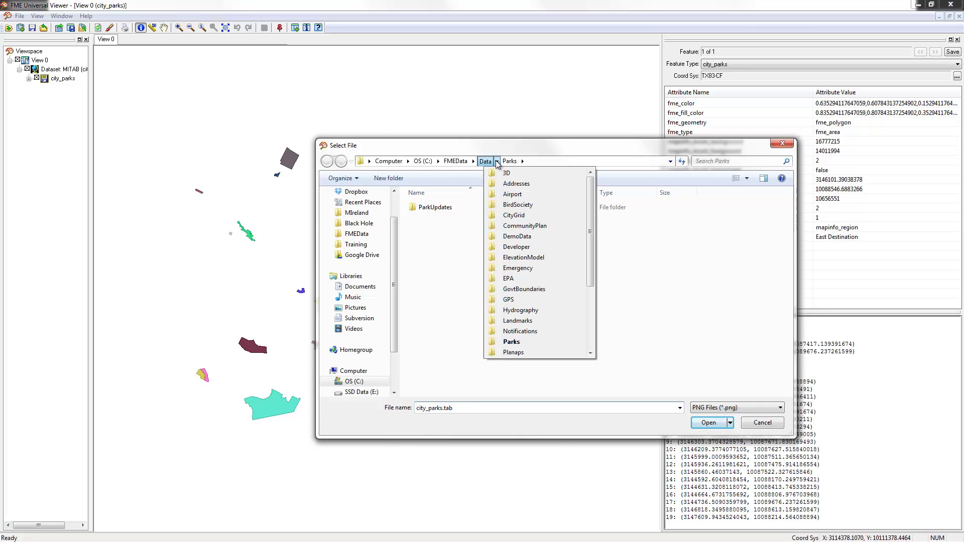
pyautogui.scroll(-3, 513, 291)
pyautogui.click(510, 294)
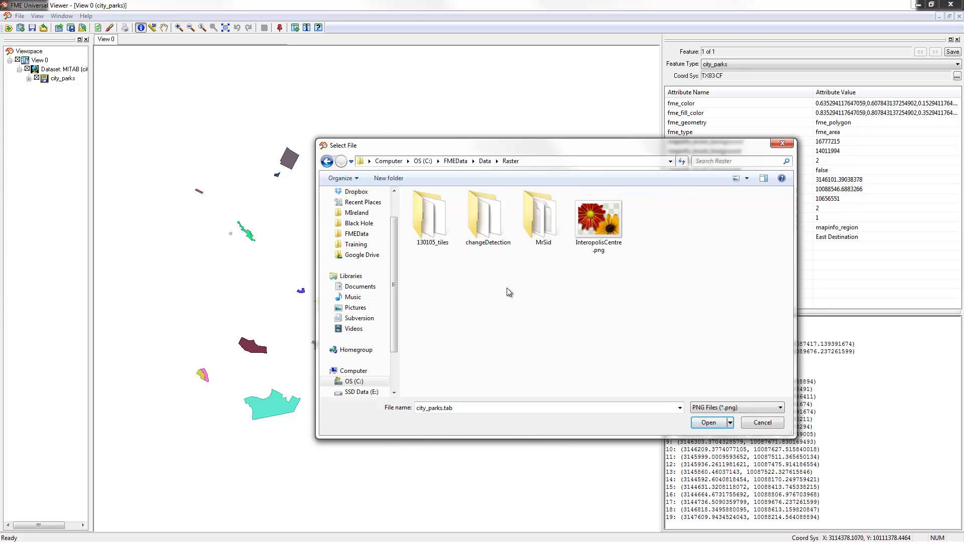
pyautogui.doubleClick(604, 246)
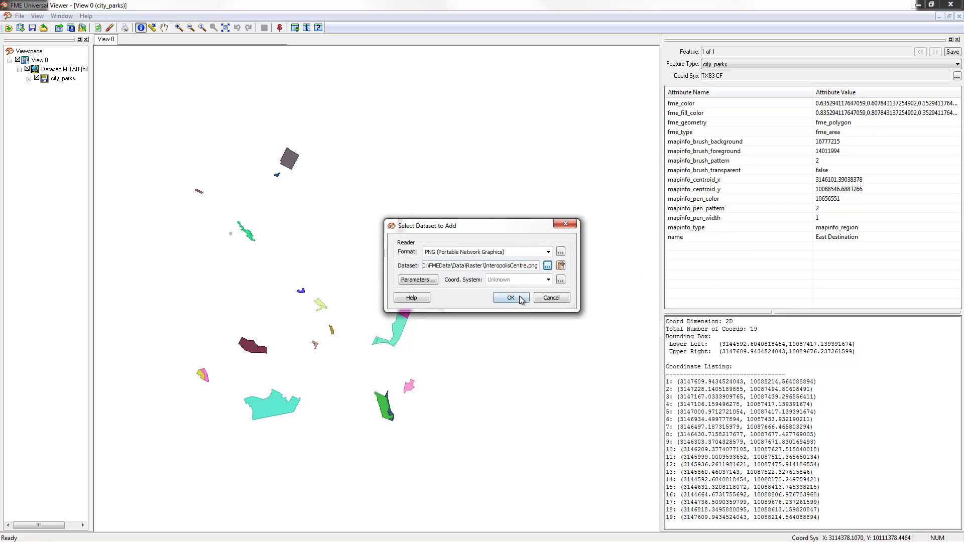
pyautogui.click(510, 298)
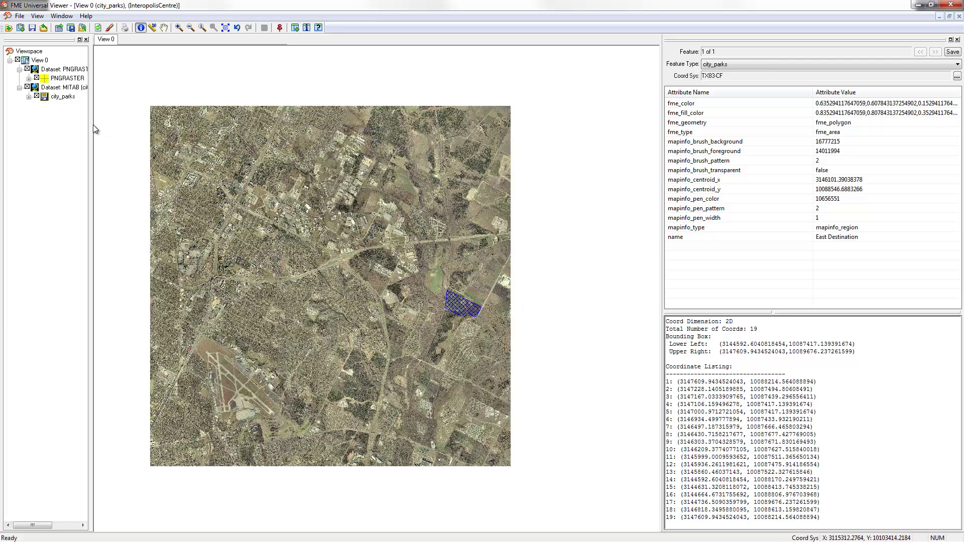
# - Widen the dataset tree and move city_parks above the InteropolisCentre PNG raster
pyautogui.moveTo(90, 130); pyautogui.dragTo(158, 126)
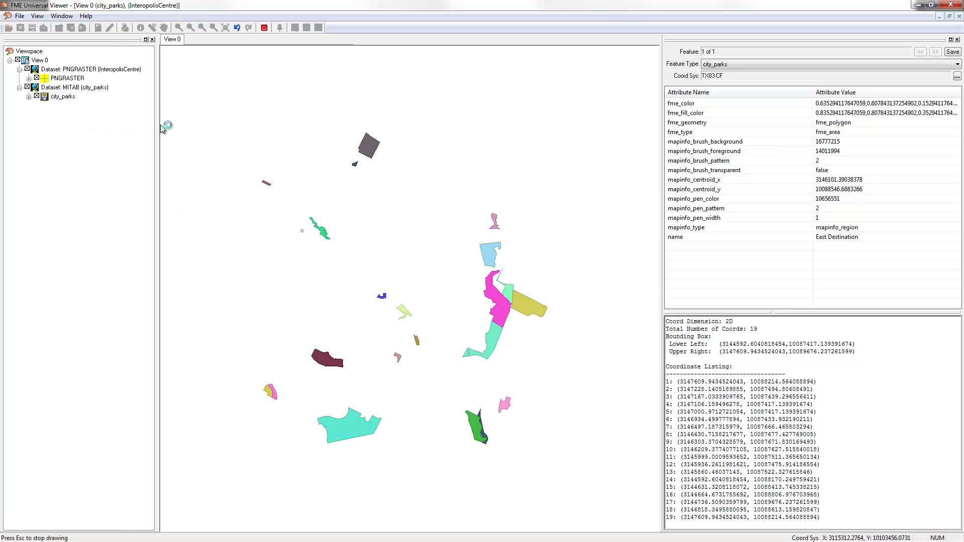
pyautogui.moveTo(100, 70); pyautogui.dragTo(93, 91)
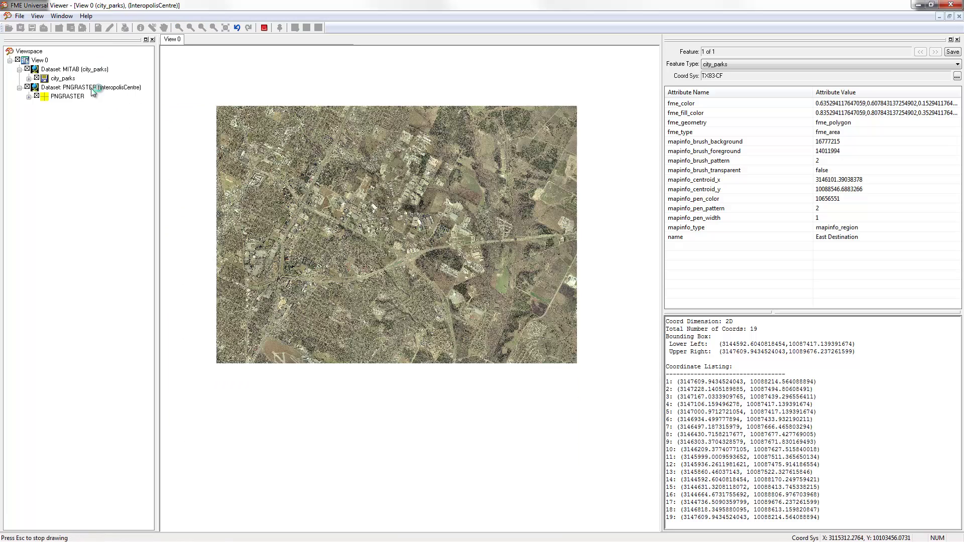